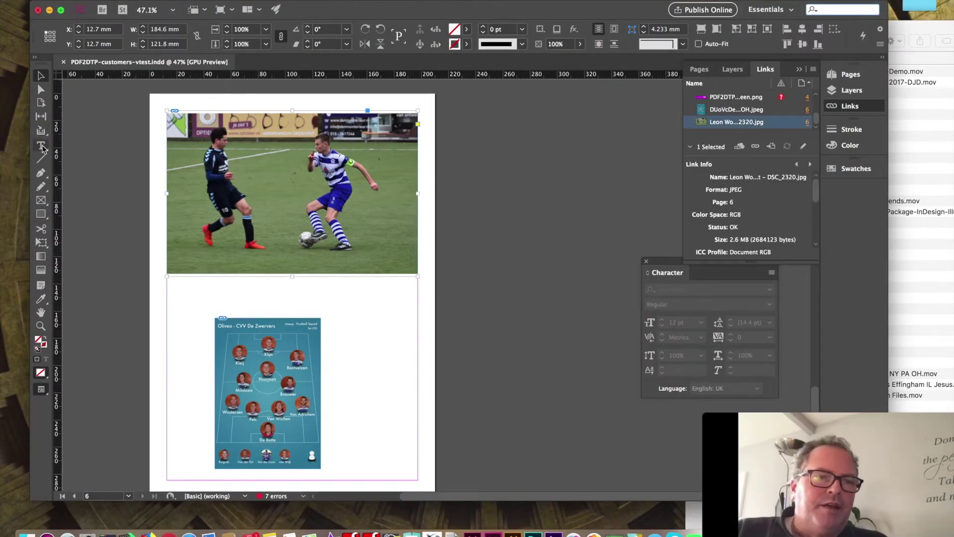
Step: Draw a small empty graphics frame beside the page, then undo it
click(41, 200)
drag(426, 277, 479, 315)
key(super+z)
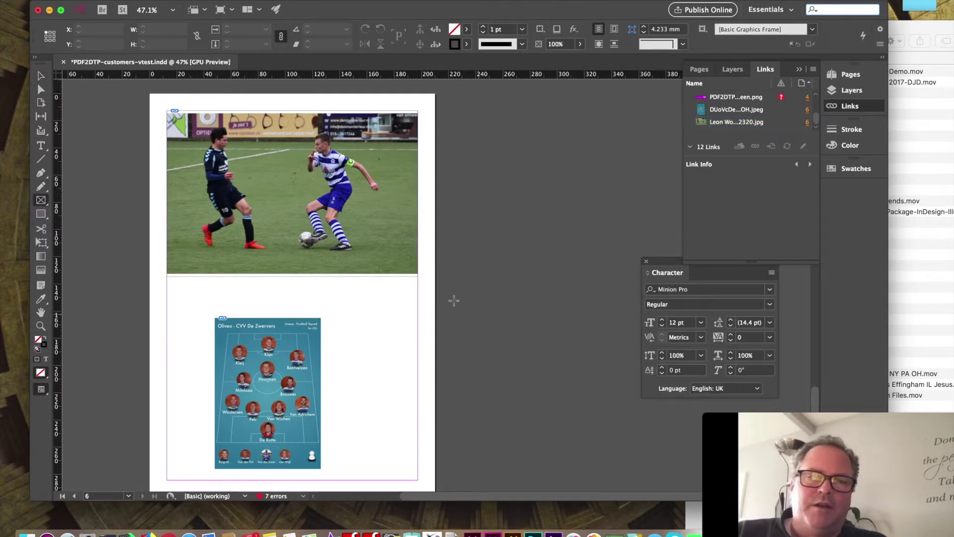
click(42, 77)
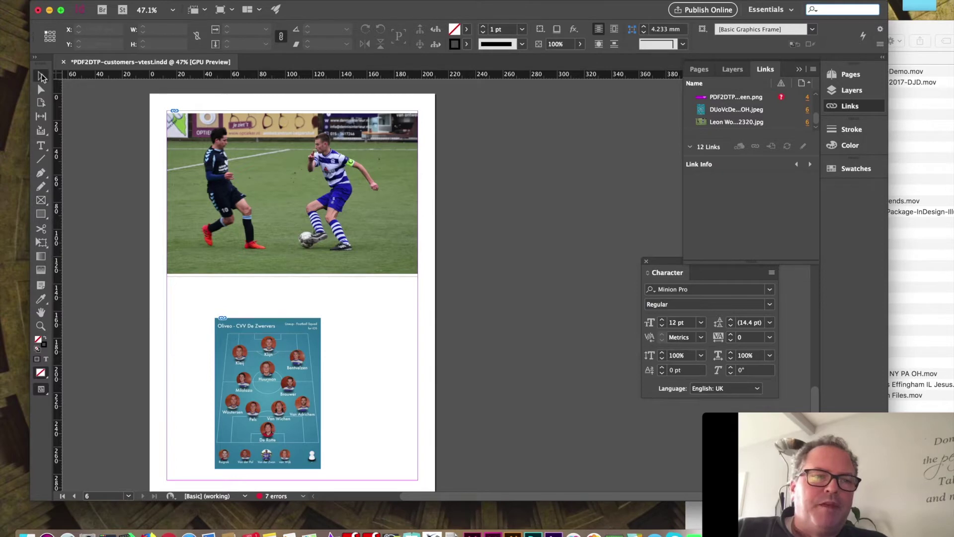
Step: Select the football photo and embed its link from the Links panel
click(177, 167)
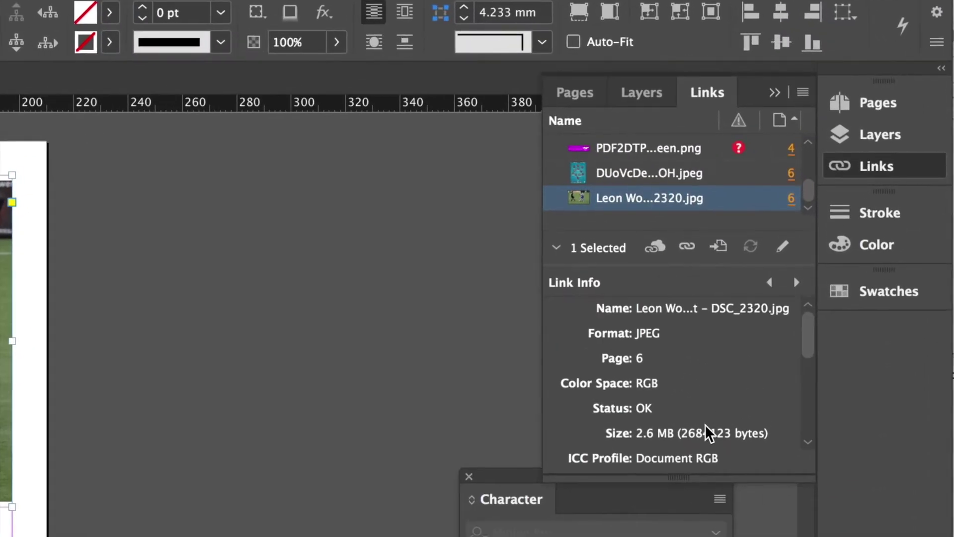
scroll(766, 240, down, 3)
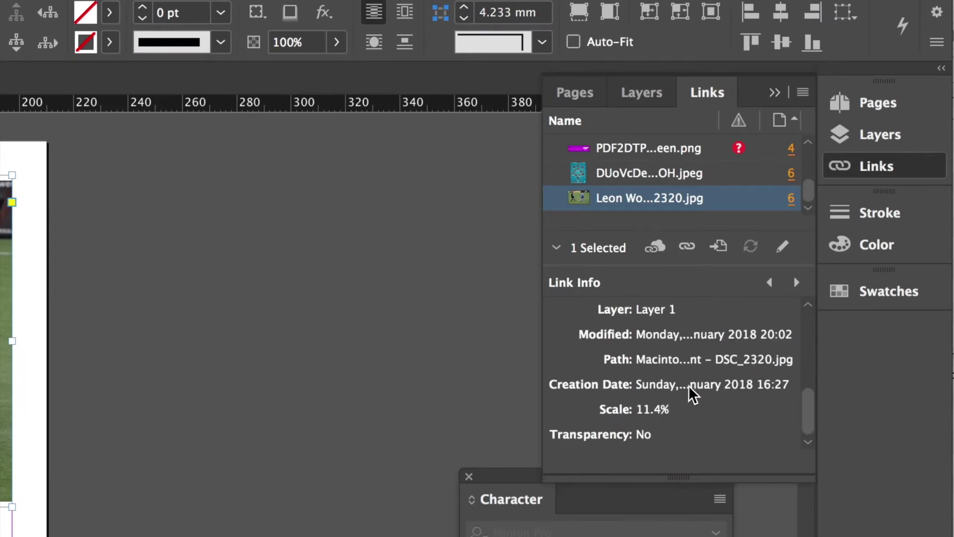
scroll(718, 387, up, 3)
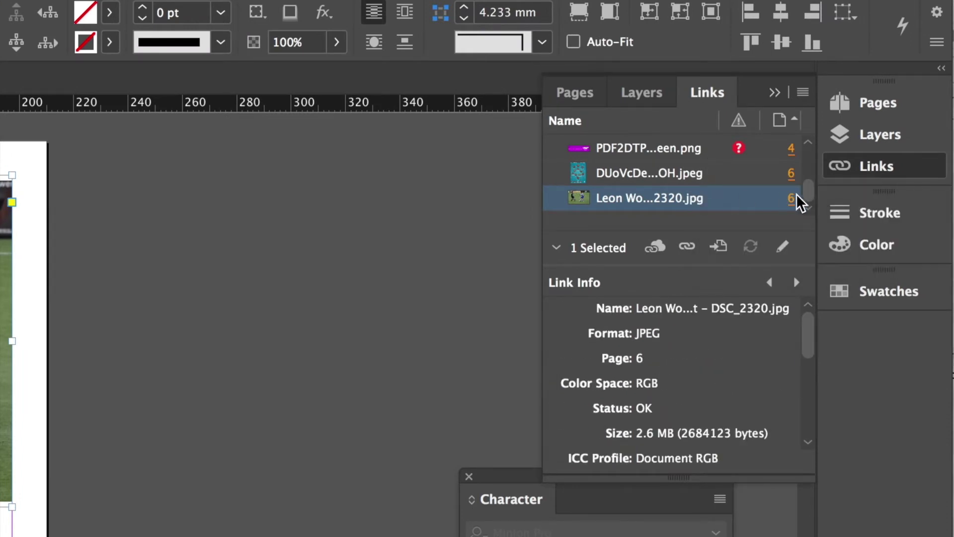
right_click(692, 204)
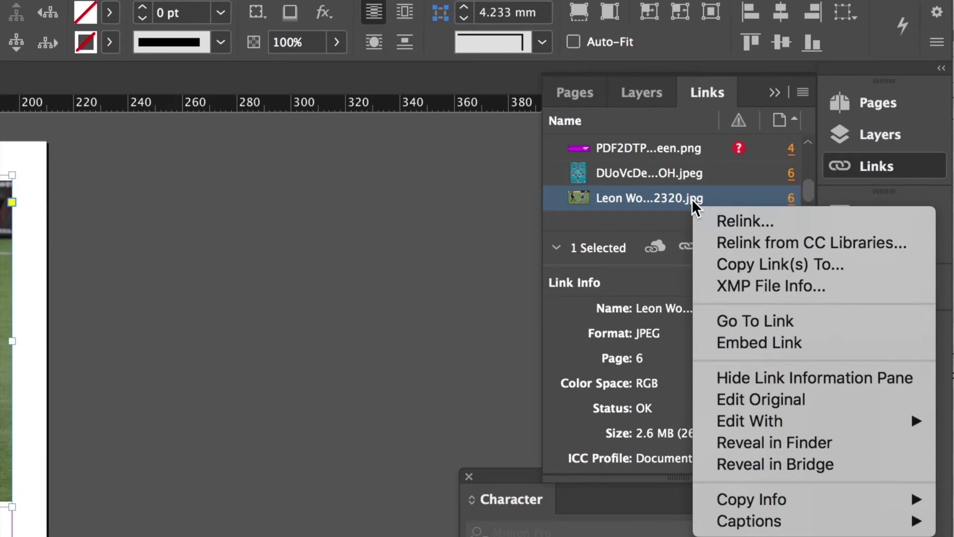
click(779, 346)
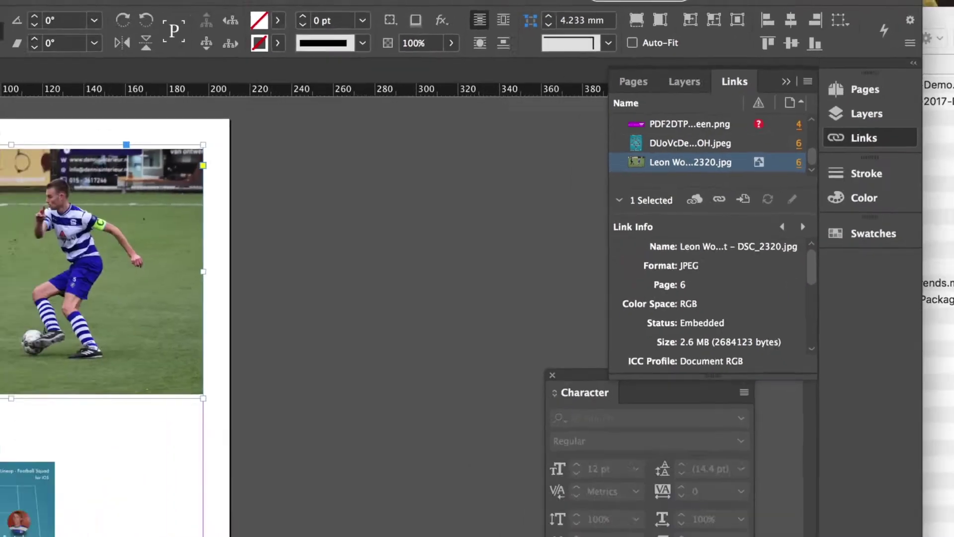
Step: Embed the lineup graphic's link, DUoVcDeW4AASZOH.jpeg, from the Links panel
click(734, 177)
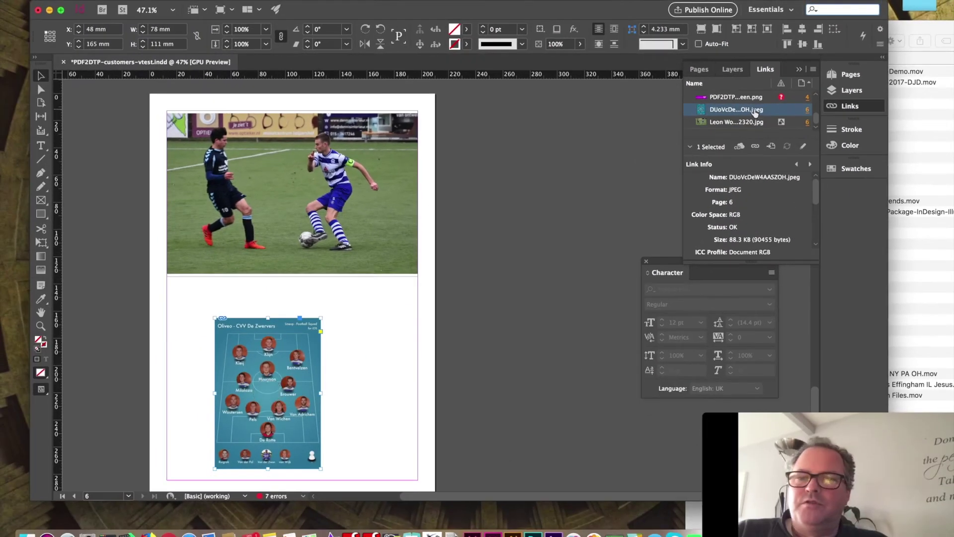
right_click(779, 110)
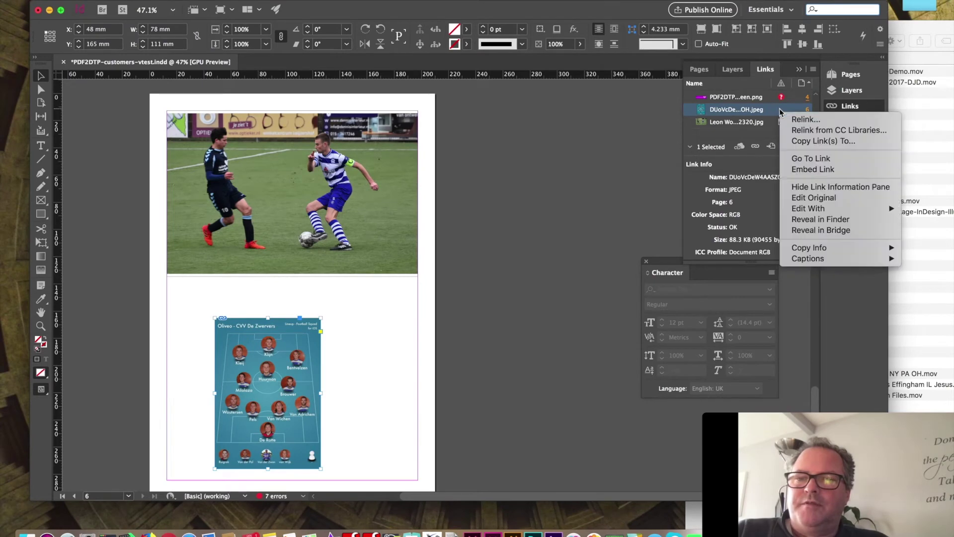
click(808, 169)
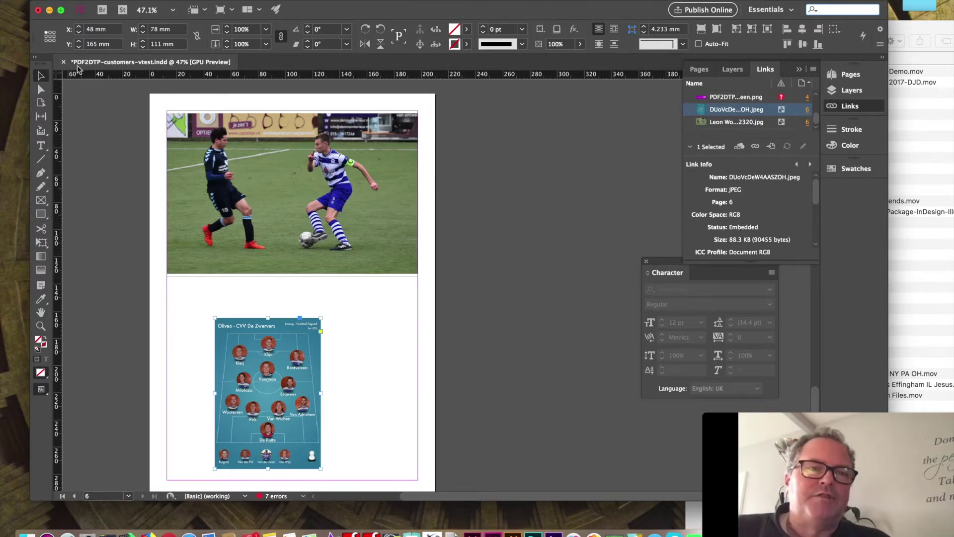
Step: Close the document, saving the changes
scroll(385, 184, up, 3)
scroll(386, 184, up, 10)
scroll(385, 184, down, 5)
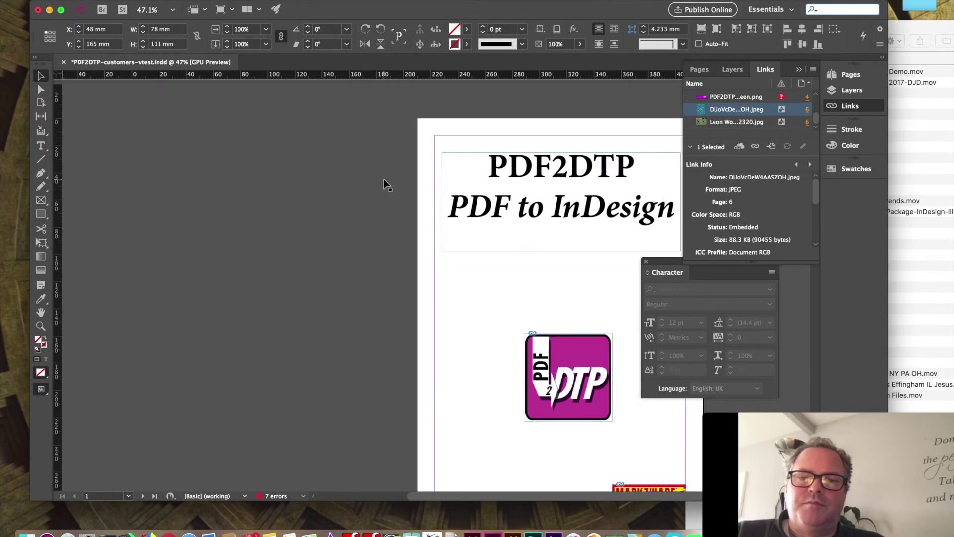
scroll(385, 183, down, 12)
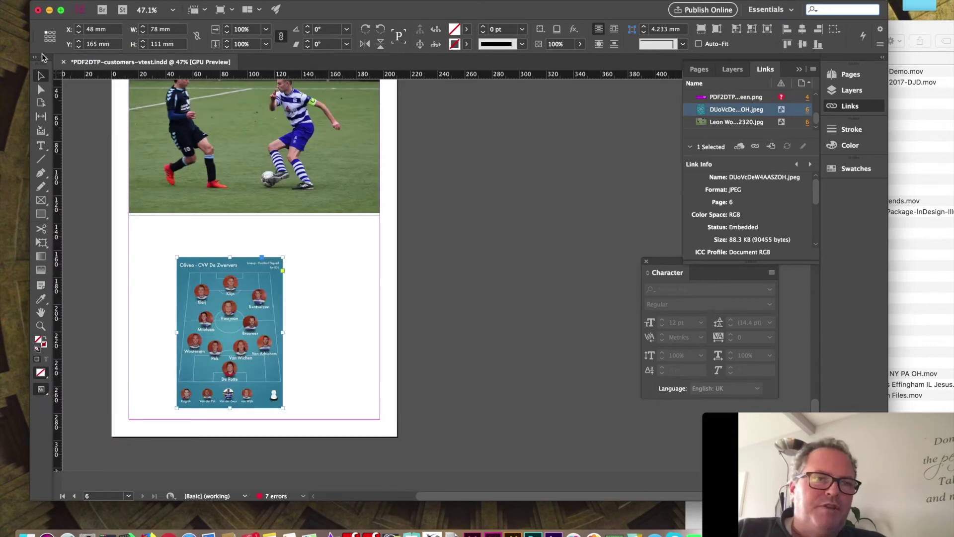
click(62, 62)
click(557, 268)
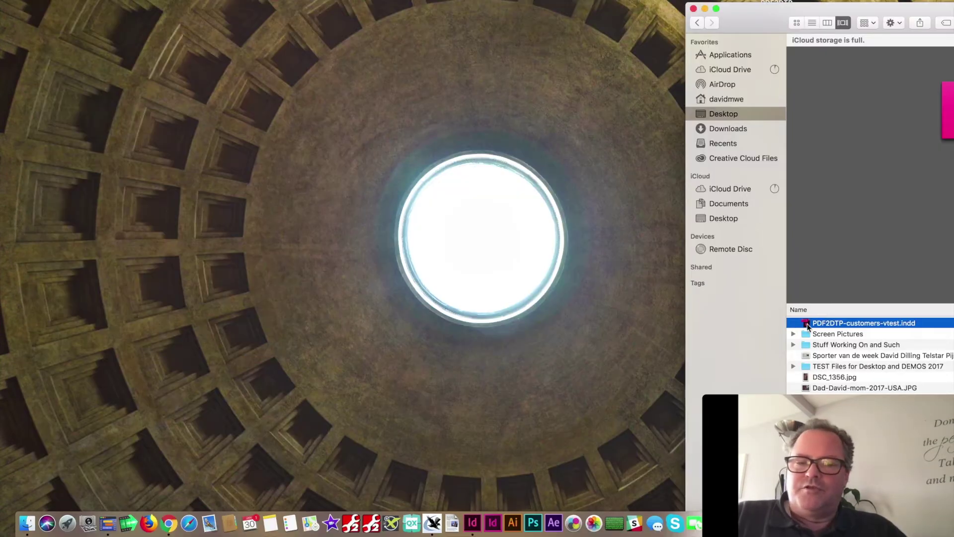
Step: Preflight PDF2DTP-customers-vtest.indd in FlightCheck and expand 'Effective resolution out of range'
drag(808, 326, 436, 522)
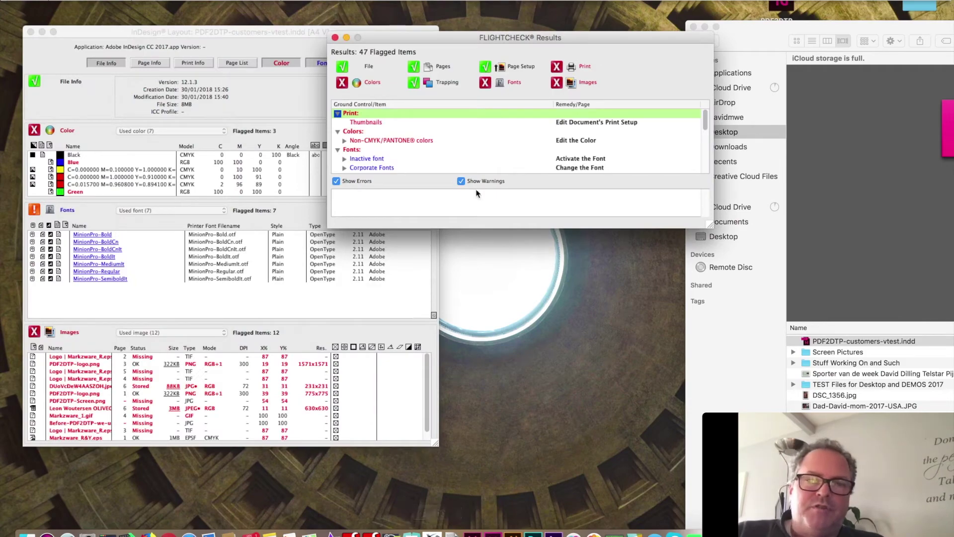
scroll(473, 159, down, 5)
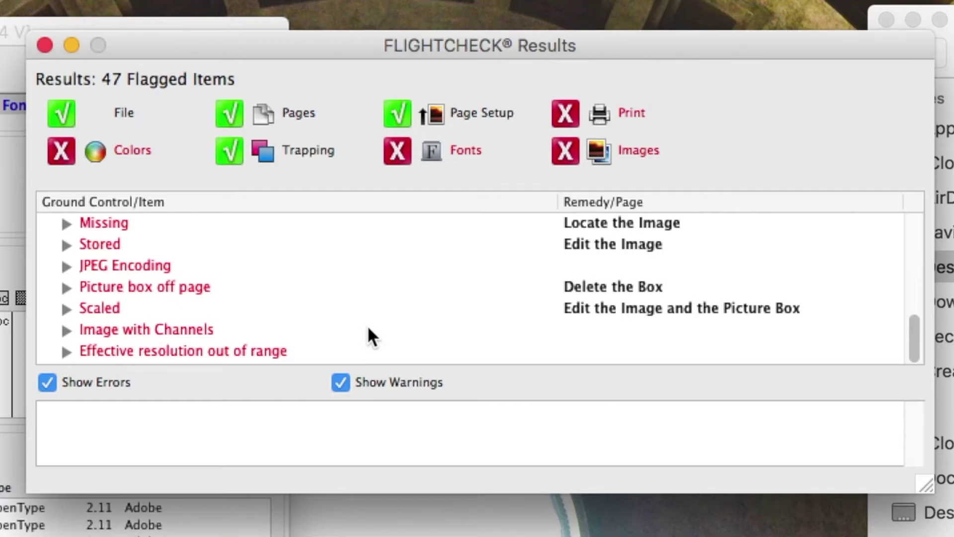
click(167, 351)
click(66, 352)
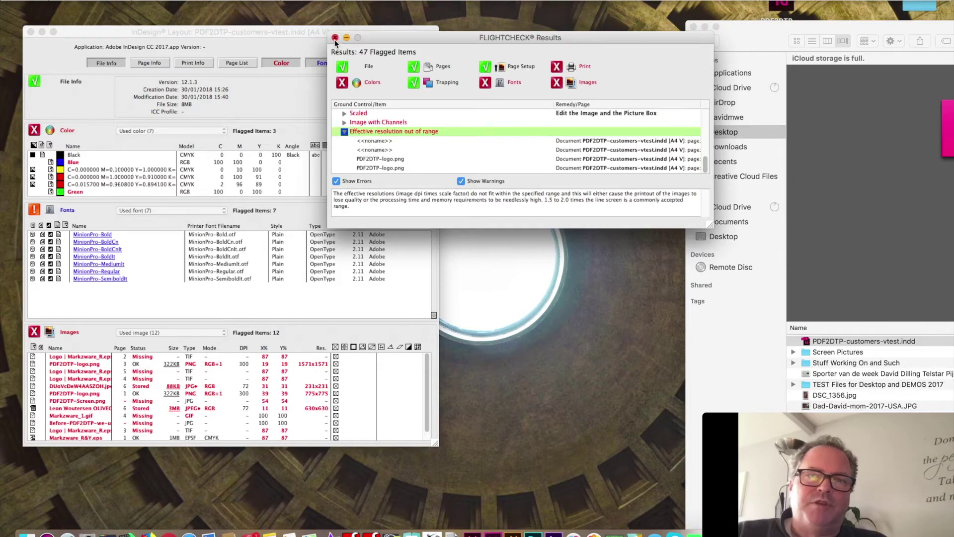
Step: Close the results summary and view the embedded football photo's full details
click(335, 37)
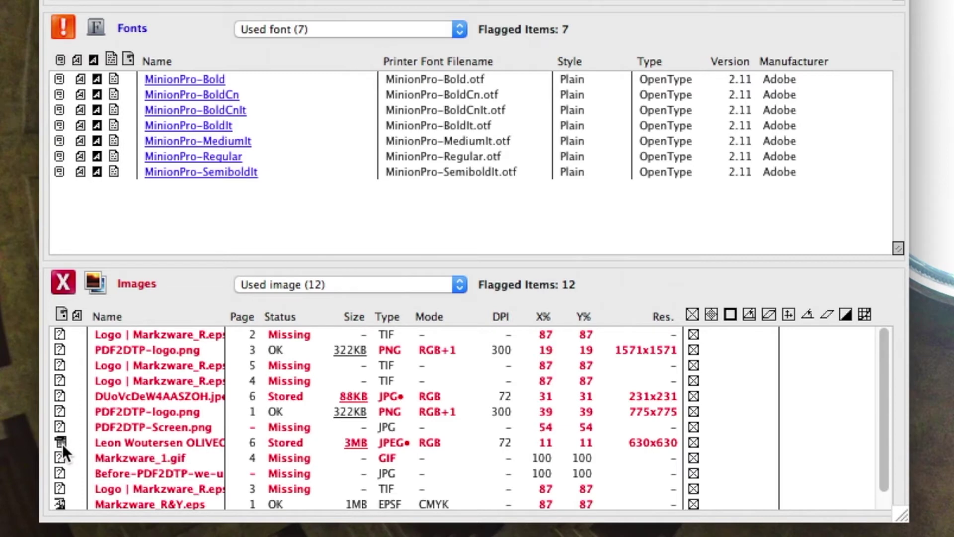
scroll(141, 439, down, 1)
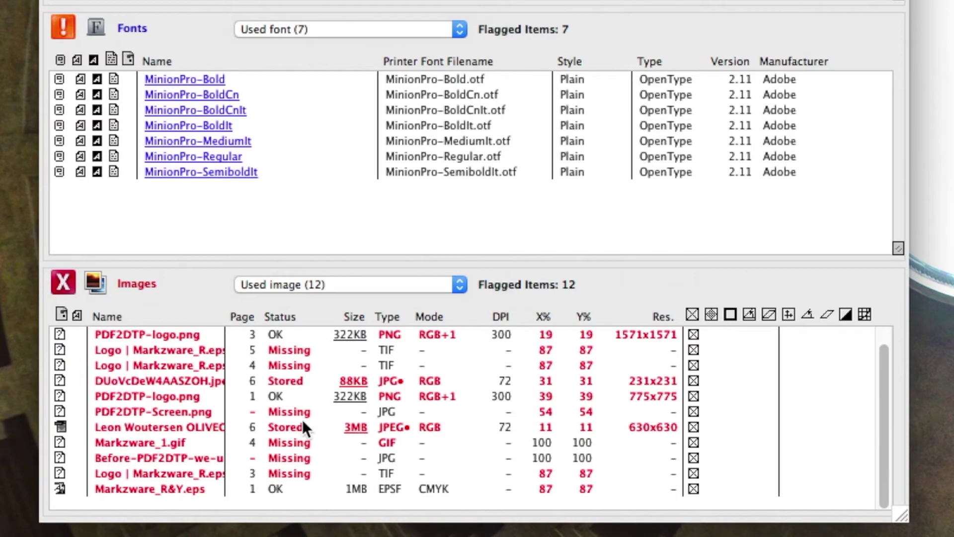
click(279, 428)
double_click(278, 429)
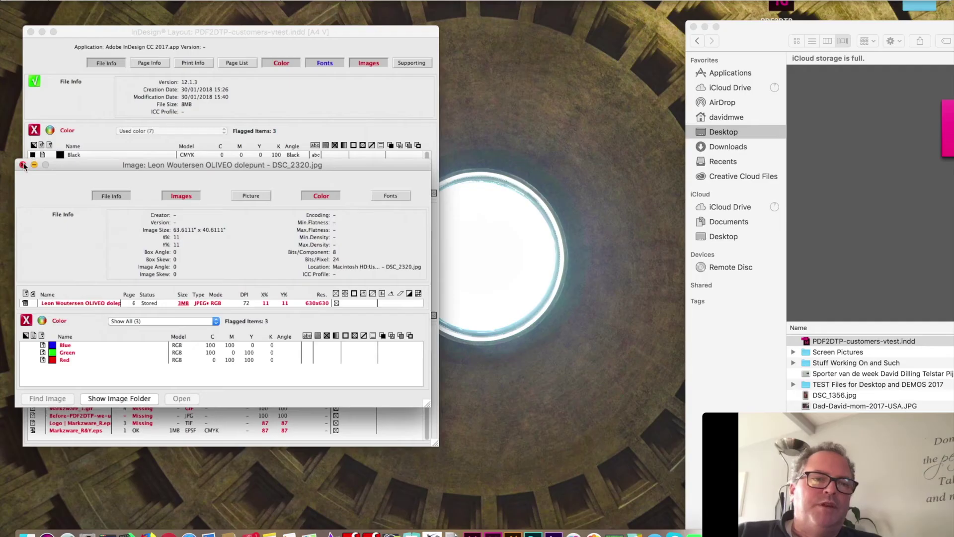
key(super+w)
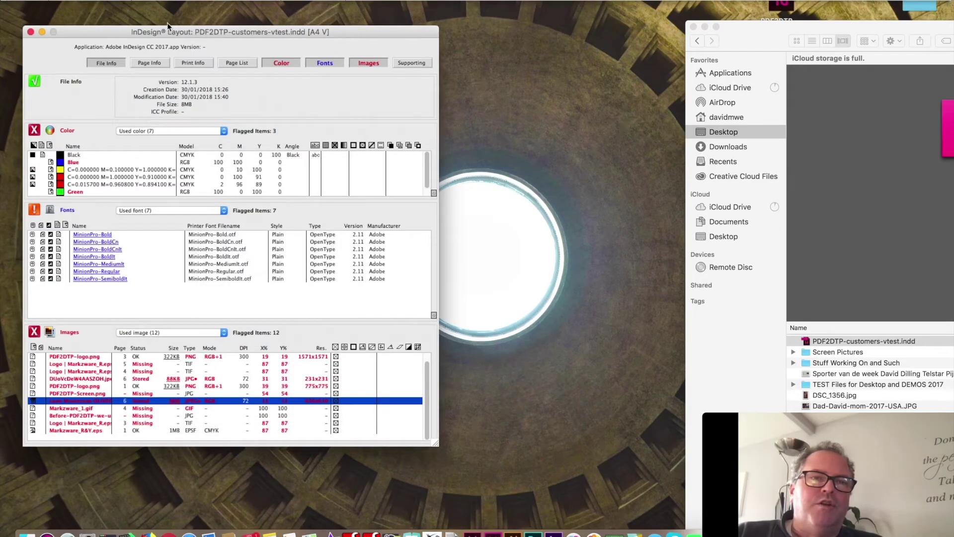
Step: Cancel the Collect Job dialog and close the layout report
key(super+shift+c)
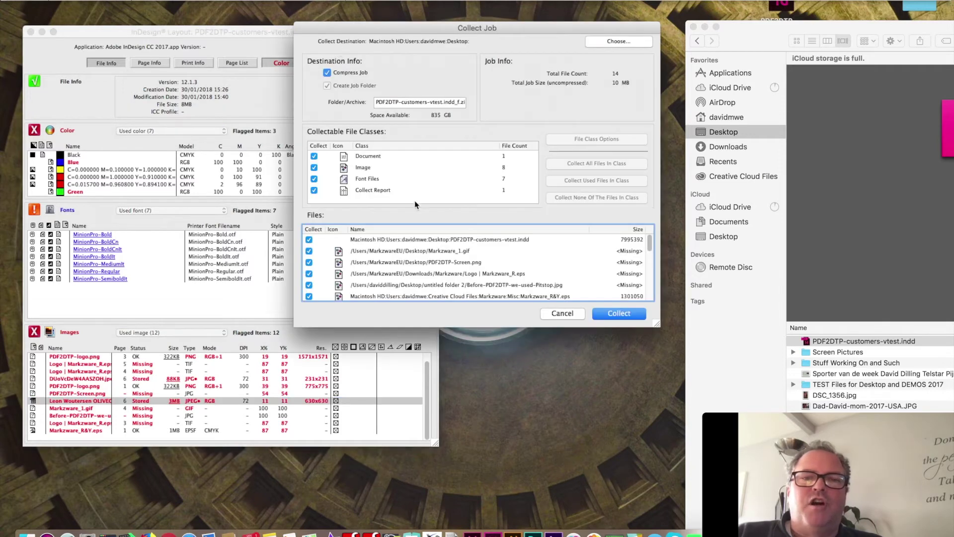
click(564, 313)
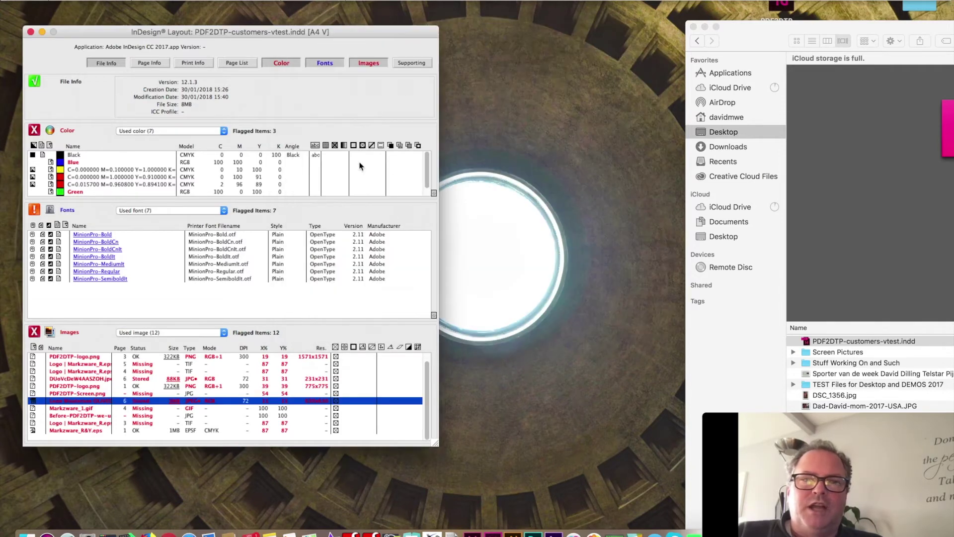
click(31, 32)
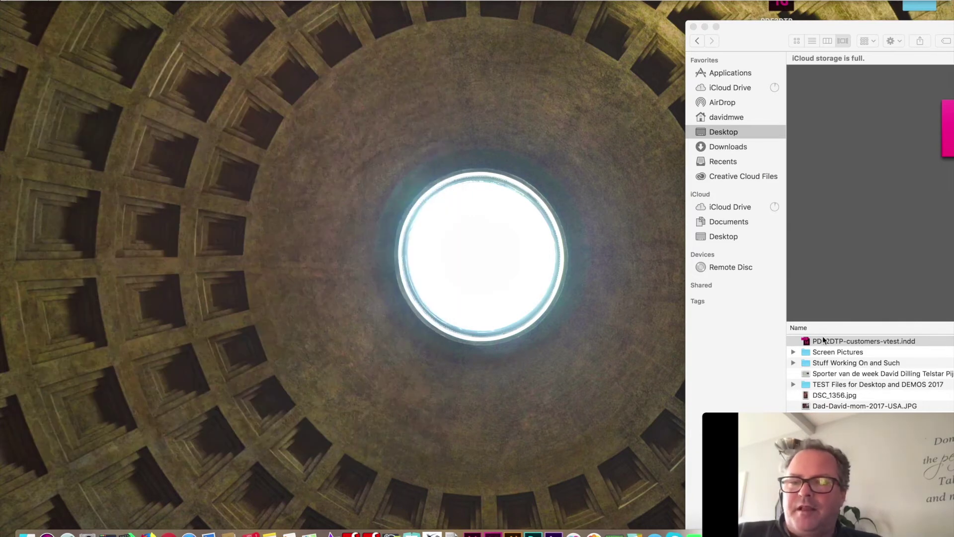
Step: Open PDF2DTP-customers-vtest.indd in InDesign from Finder, accepting the missing-links warning
drag(824, 343, 460, 517)
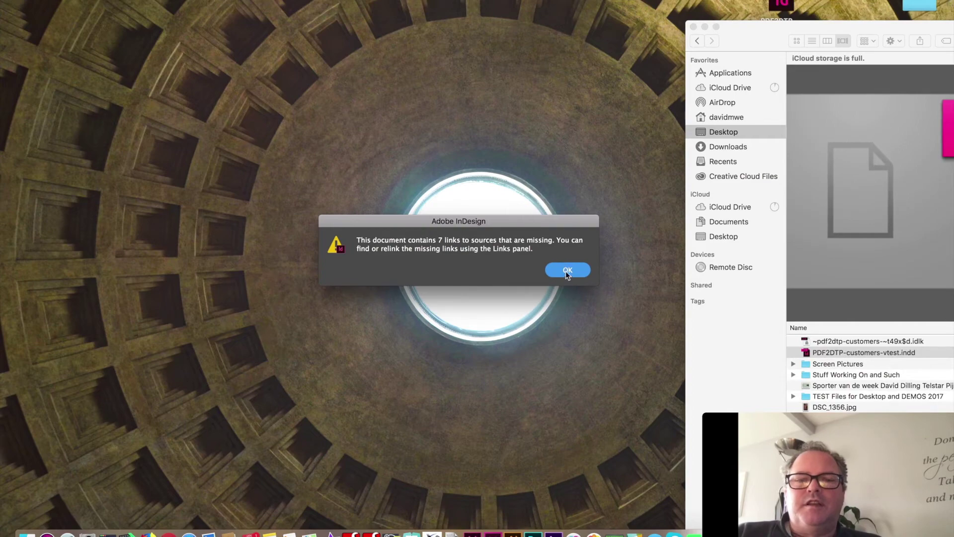
click(566, 271)
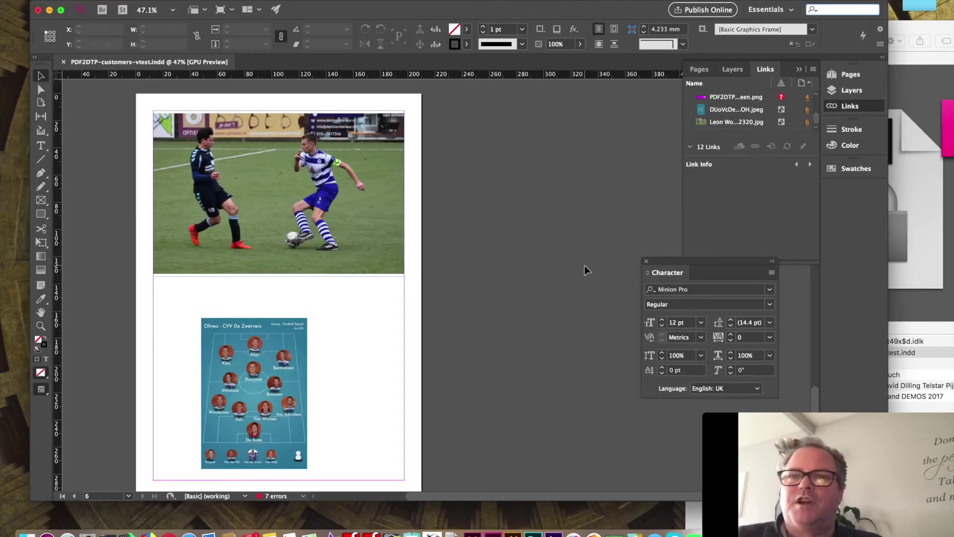
key(super+Tab)
Step: Load markzware.com and reach the File Recovery service page via Products
text(markz)
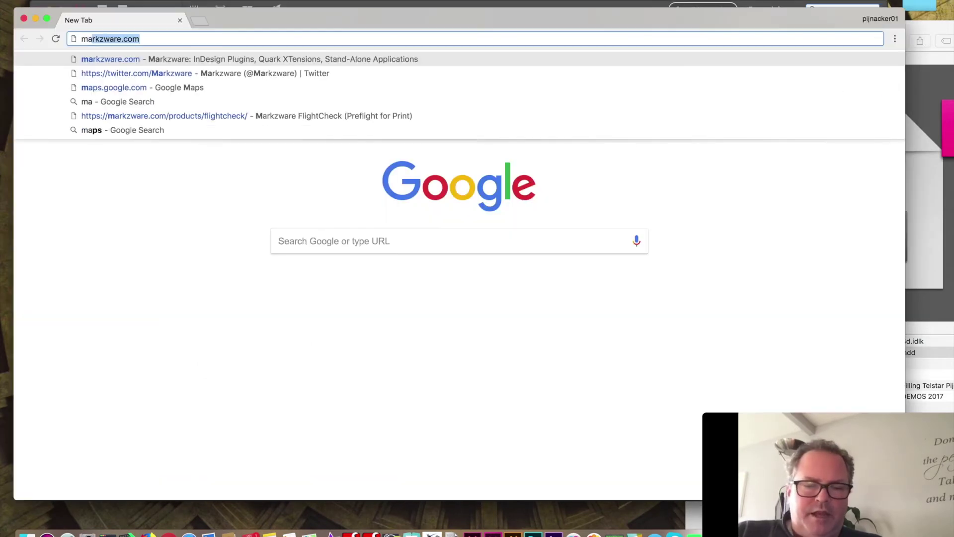
key(Return)
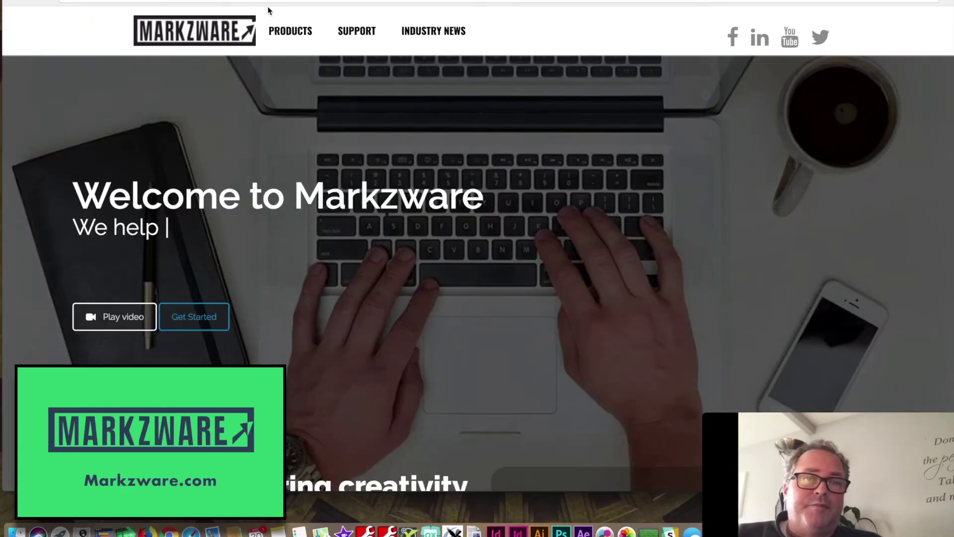
click(286, 35)
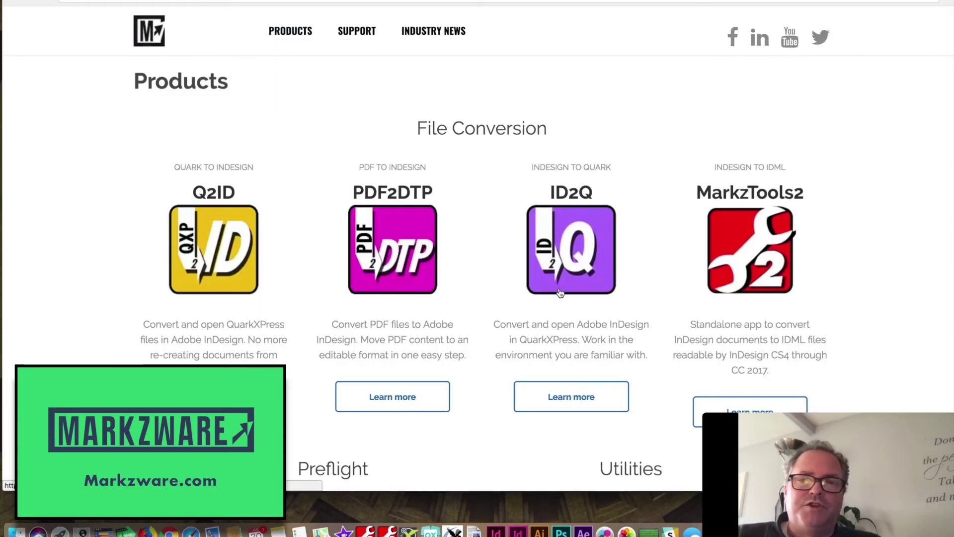
scroll(537, 311, down, 3)
scroll(537, 311, down, 5)
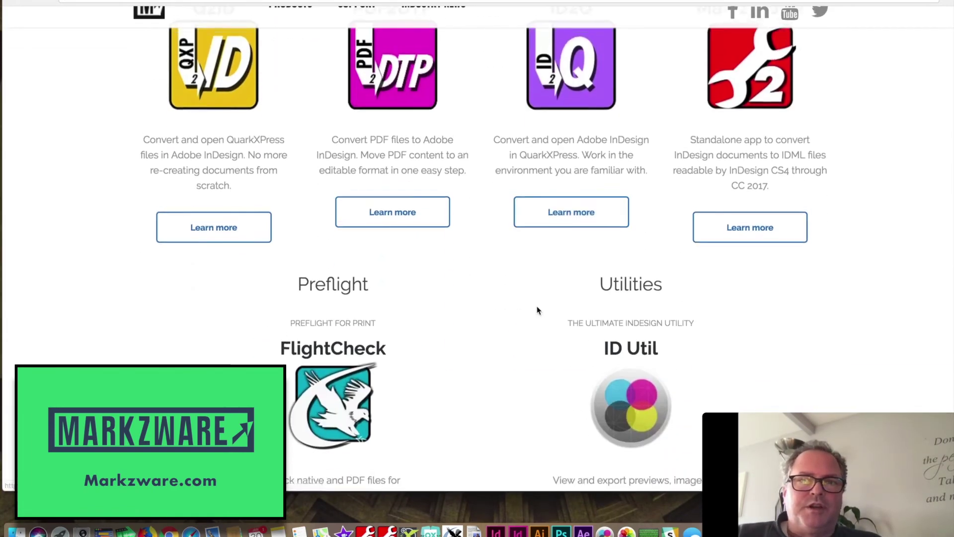
scroll(502, 338, down, 10)
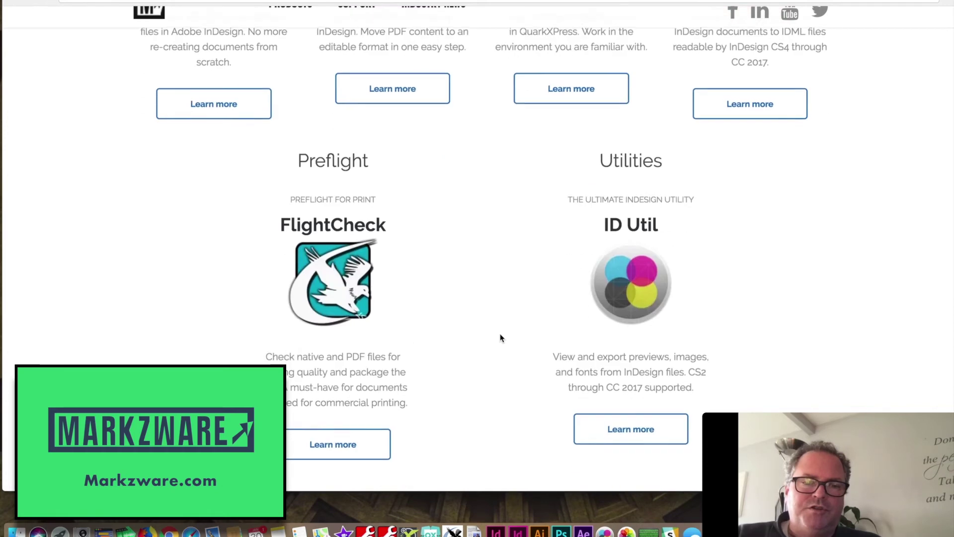
scroll(501, 339, down, 3)
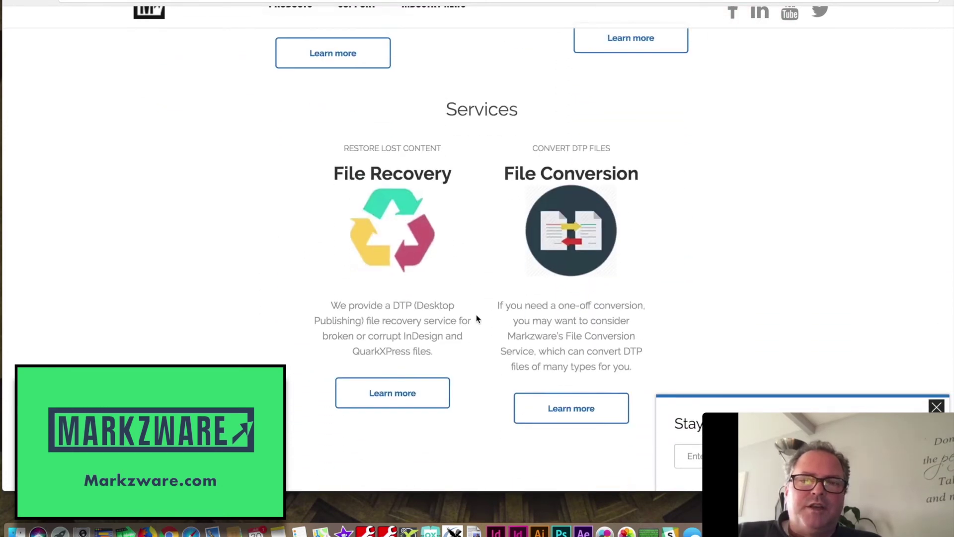
click(393, 385)
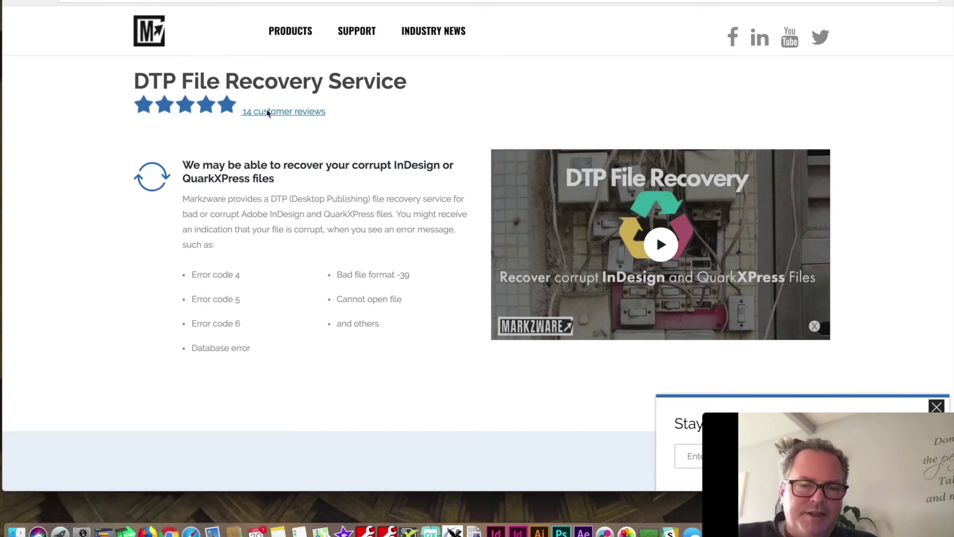
Step: Unembed both the lineup graphic and football photo, relinking them to their original files
click(495, 531)
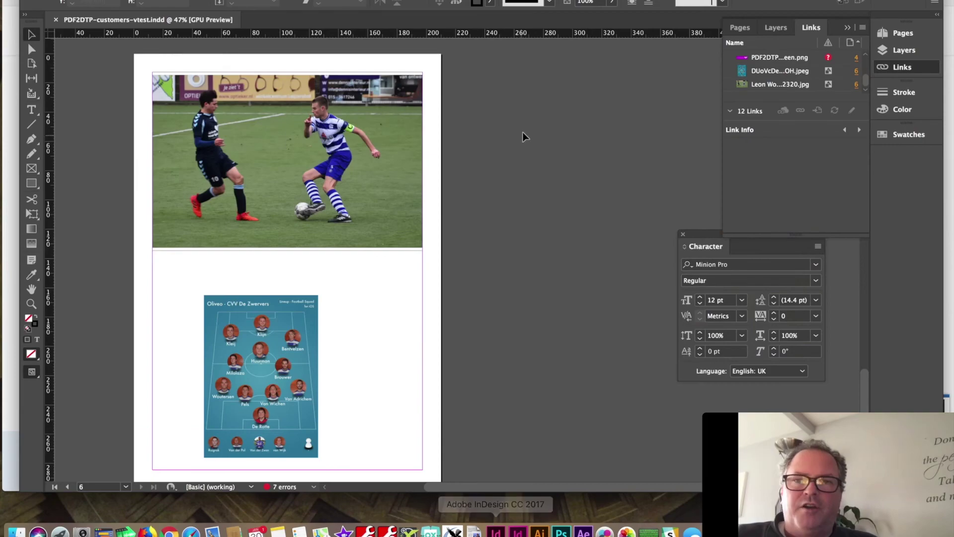
click(828, 71)
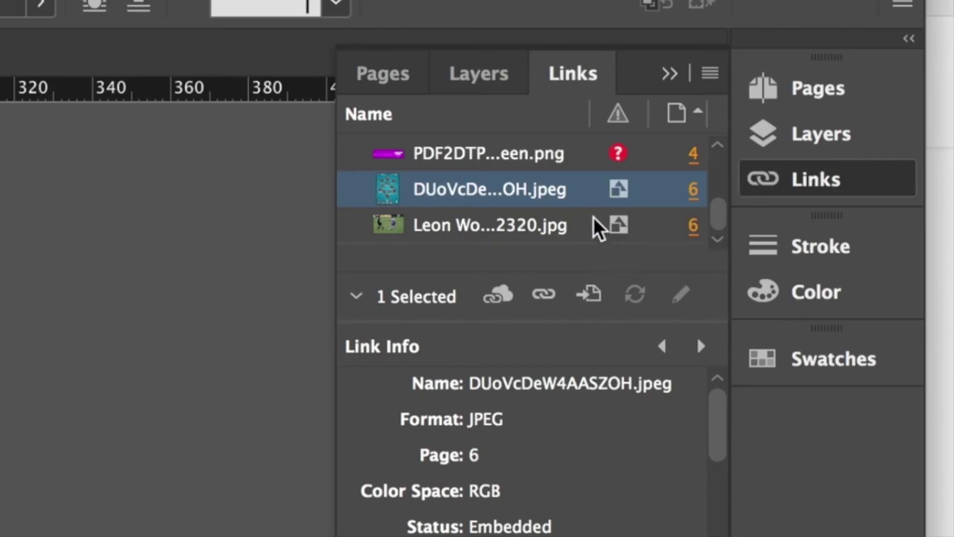
shift+click(594, 224)
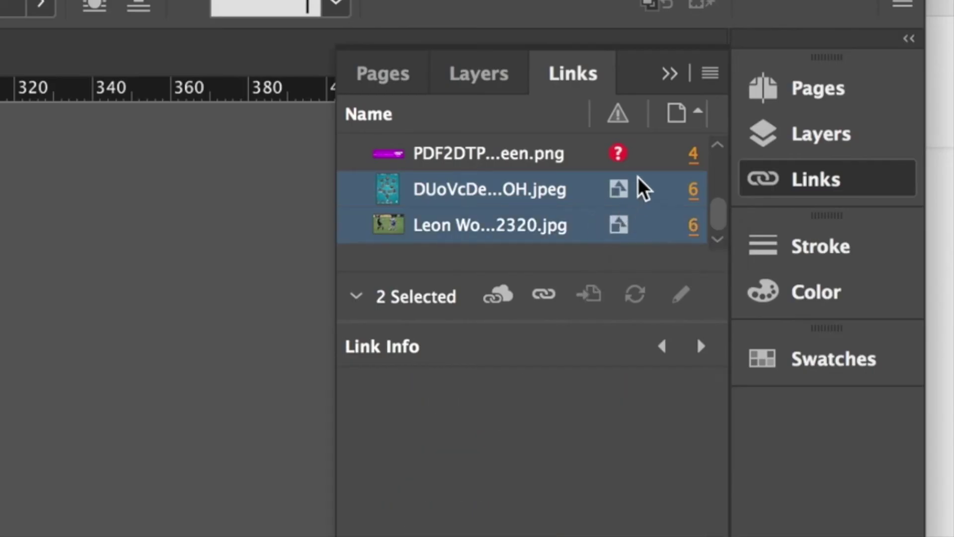
right_click(619, 187)
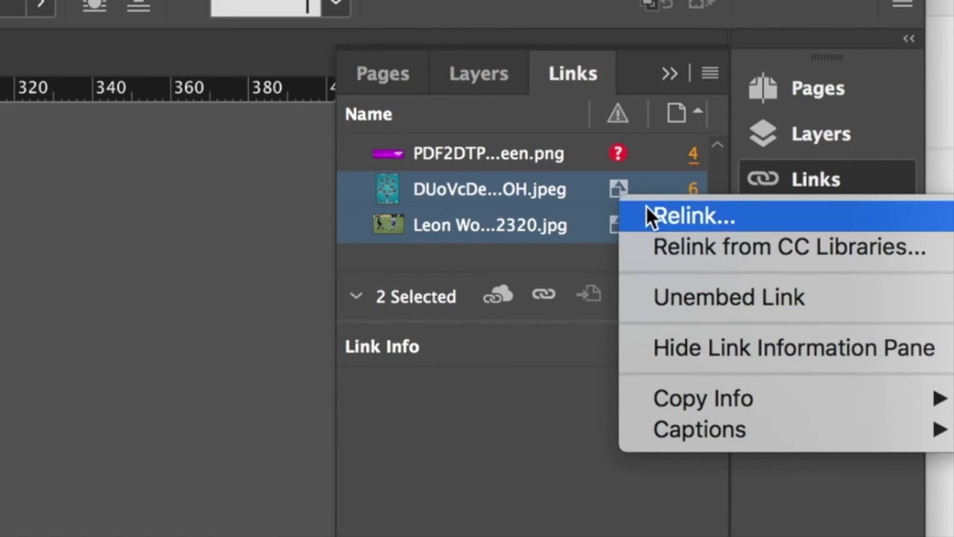
click(688, 292)
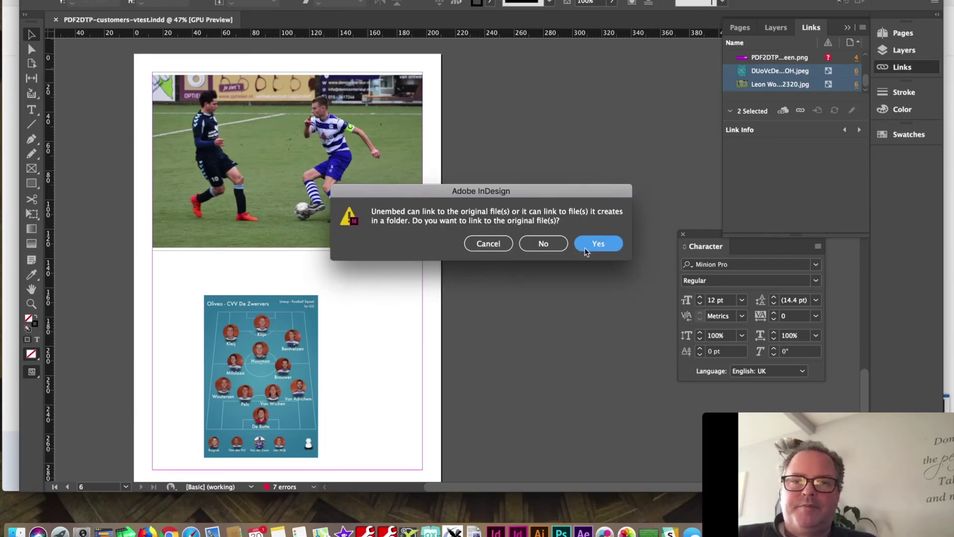
click(597, 244)
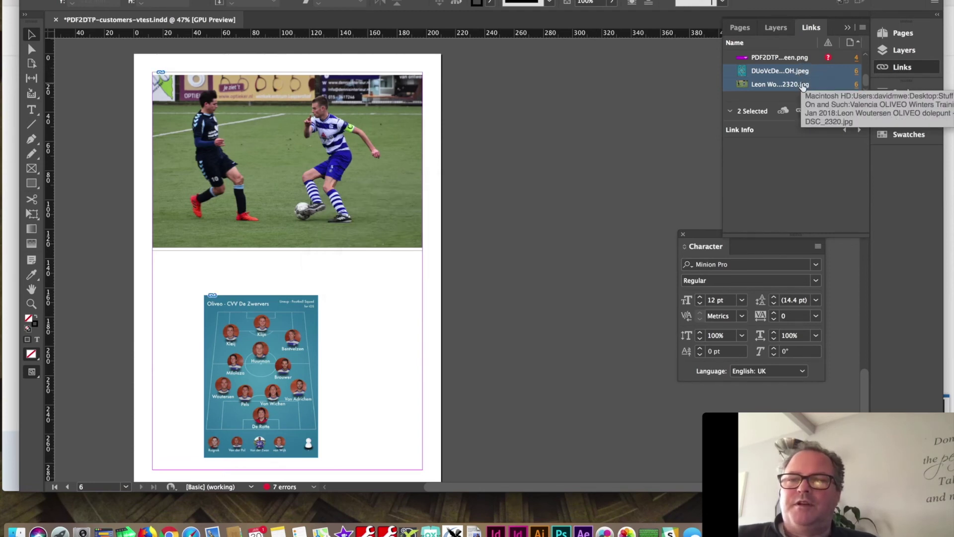
Step: Show the football photo's link details and select the photo on the page
click(774, 56)
click(774, 84)
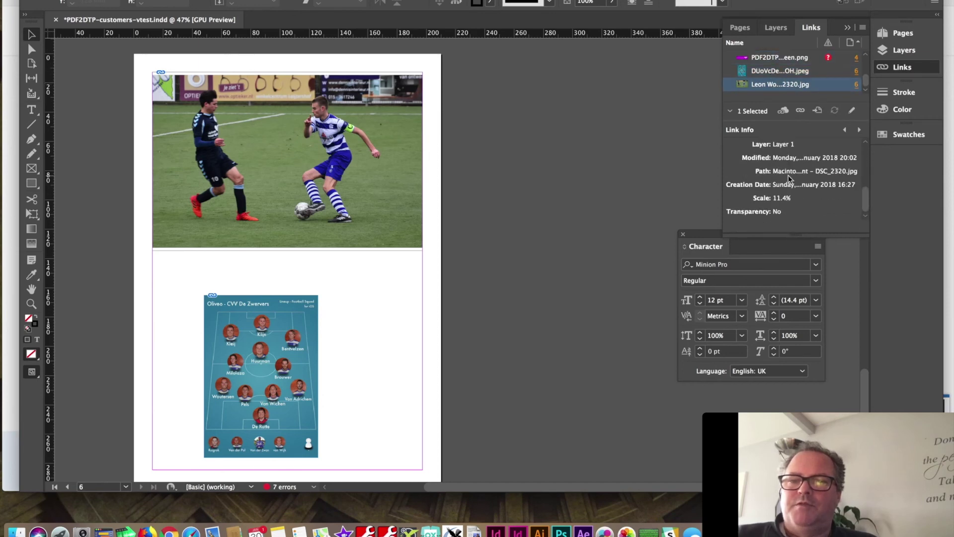
scroll(768, 168, up, 5)
click(288, 161)
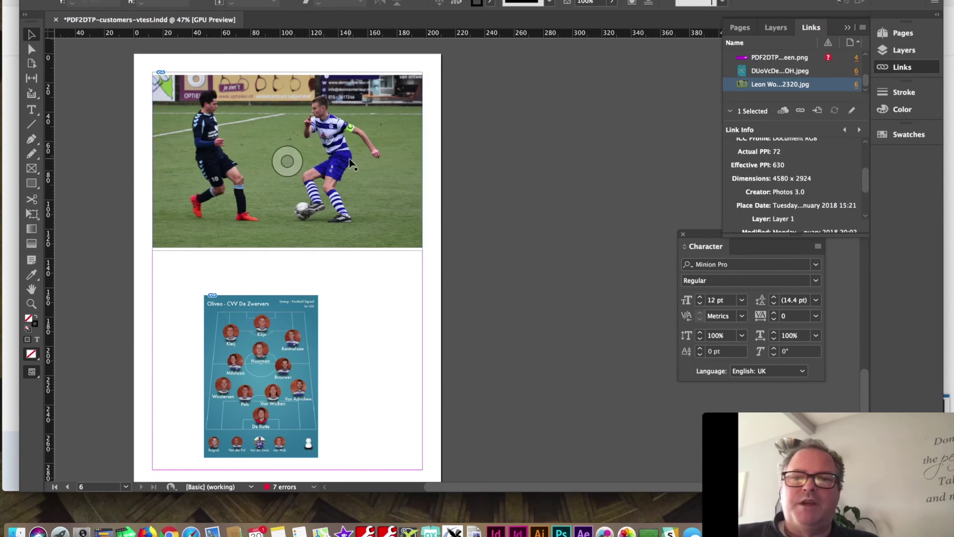